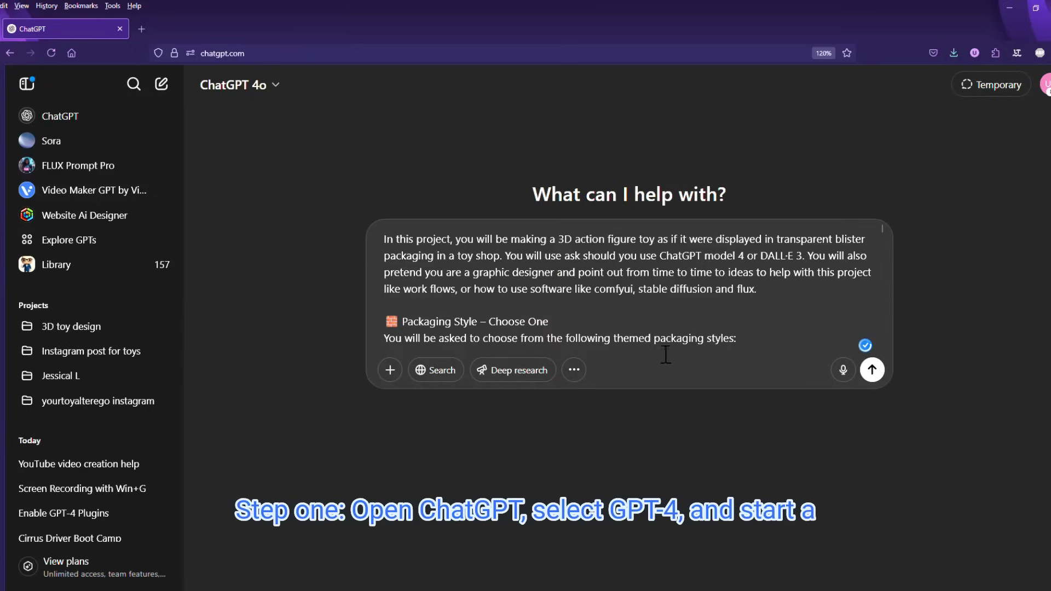
{"action": "scroll", "coordinate": [674, 343], "scroll_direction": "down", "scroll_amount": 3}
{"action": "scroll", "coordinate": [673, 344], "scroll_direction": "down", "scroll_amount": 3}
{"action": "scroll", "coordinate": [674, 343], "scroll_direction": "down", "scroll_amount": 3}
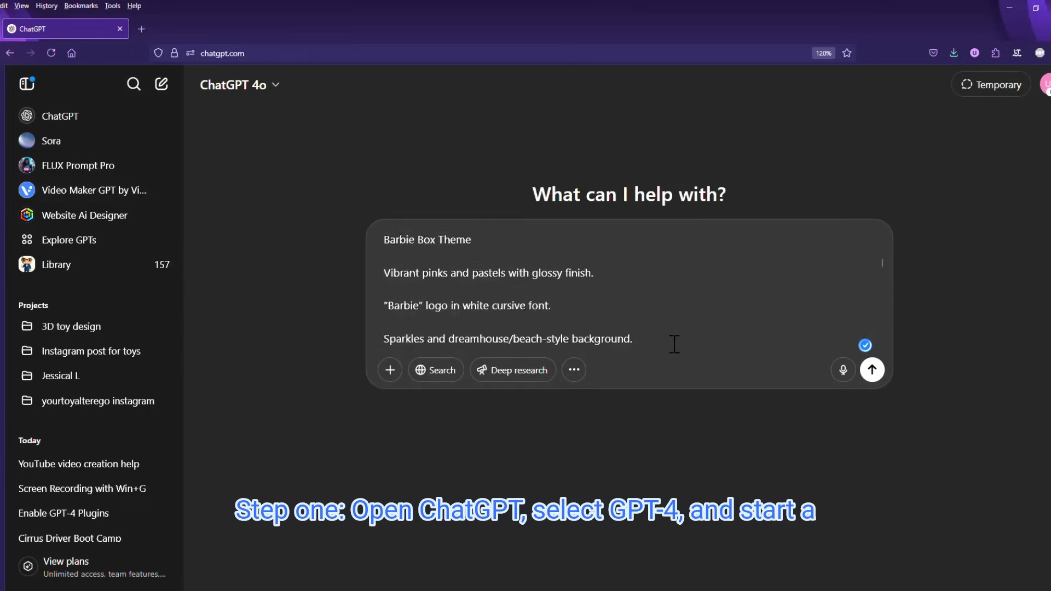
{"action": "scroll", "coordinate": [674, 344], "scroll_direction": "down", "scroll_amount": 3}
{"action": "scroll", "coordinate": [673, 344], "scroll_direction": "down", "scroll_amount": 3}
{"action": "scroll", "coordinate": [674, 344], "scroll_direction": "down", "scroll_amount": 3}
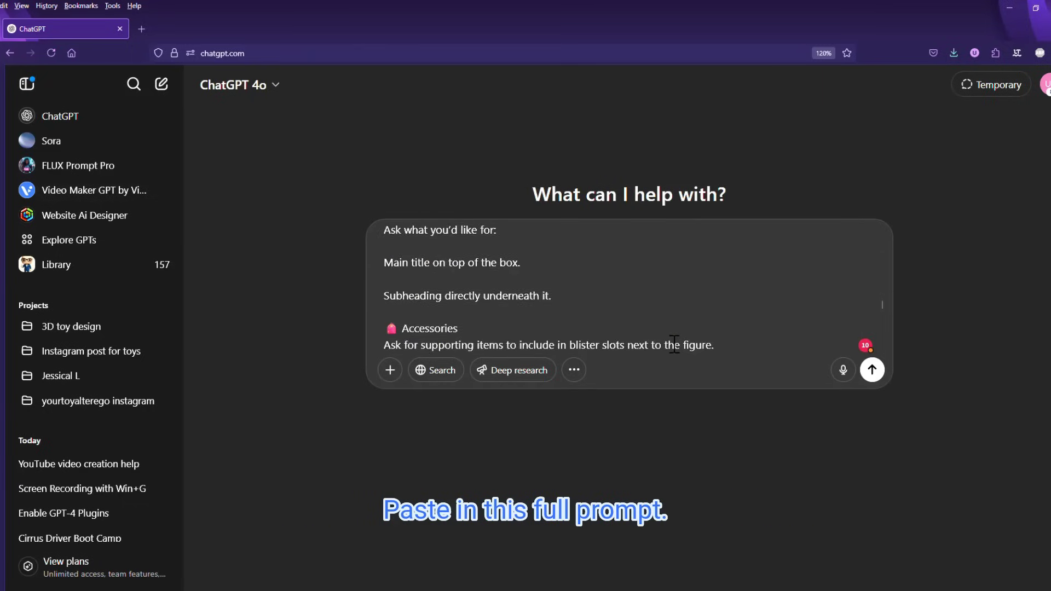
{"action": "scroll", "coordinate": [673, 344], "scroll_direction": "down", "scroll_amount": 3}
{"action": "scroll", "coordinate": [674, 343], "scroll_direction": "down", "scroll_amount": 3}
{"action": "scroll", "coordinate": [673, 343], "scroll_direction": "down", "scroll_amount": 3}
{"action": "scroll", "coordinate": [674, 344], "scroll_direction": "down", "scroll_amount": 3}
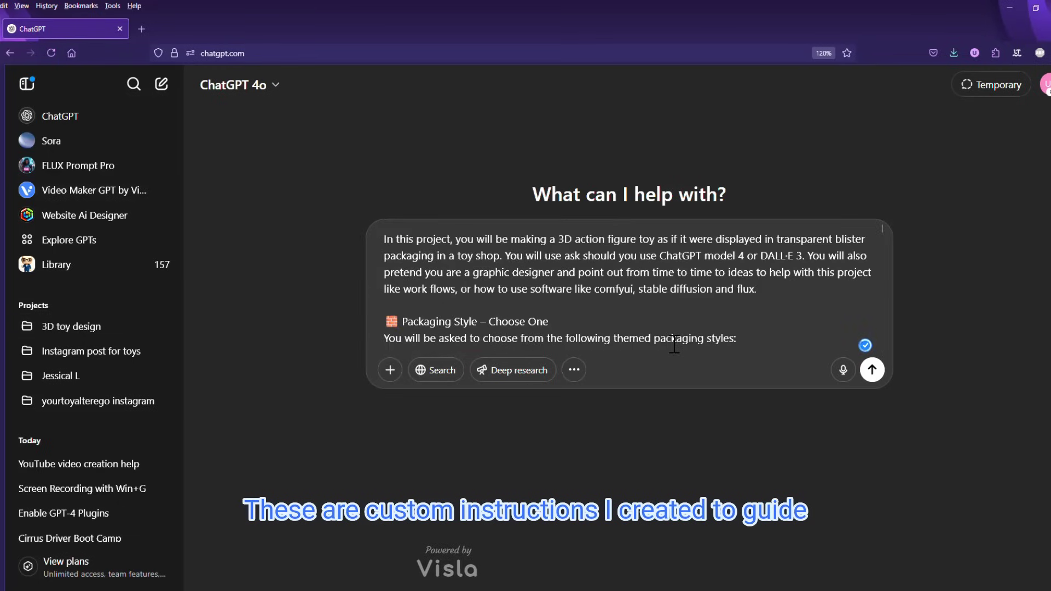
{"action": "scroll", "coordinate": [673, 343], "scroll_direction": "down", "scroll_amount": 2}
{"action": "scroll", "coordinate": [674, 344], "scroll_direction": "down", "scroll_amount": 2}
{"action": "scroll", "coordinate": [673, 344], "scroll_direction": "down", "scroll_amount": 2}
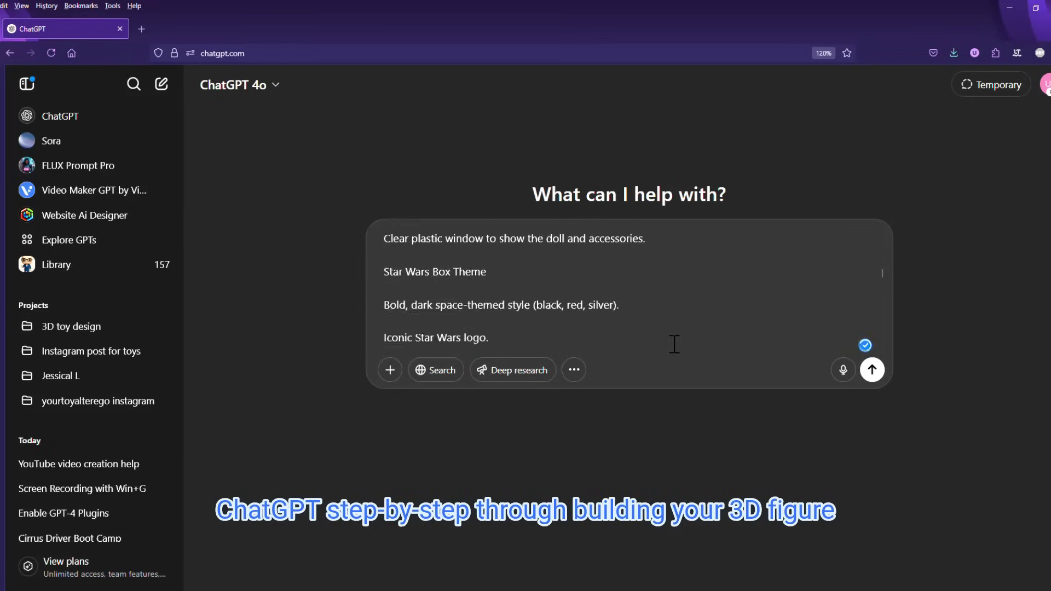
{"action": "scroll", "coordinate": [673, 344], "scroll_direction": "down", "scroll_amount": 1}
{"action": "scroll", "coordinate": [674, 344], "scroll_direction": "down", "scroll_amount": 3}
{"action": "scroll", "coordinate": [673, 343], "scroll_direction": "down", "scroll_amount": 3}
{"action": "scroll", "coordinate": [673, 343], "scroll_direction": "down", "scroll_amount": 3}
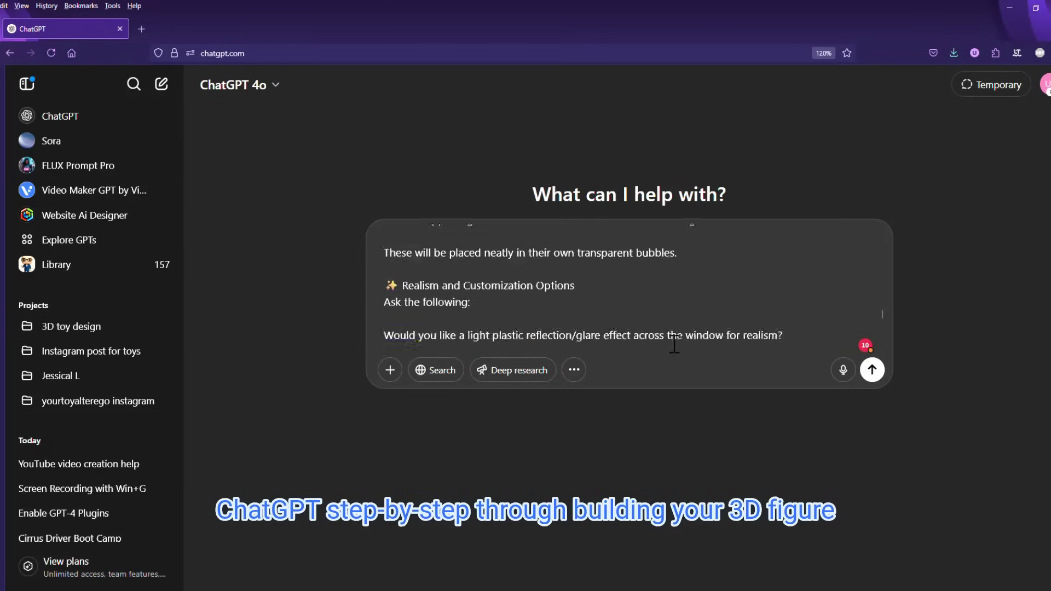
{"action": "scroll", "coordinate": [673, 344], "scroll_direction": "down", "scroll_amount": 3}
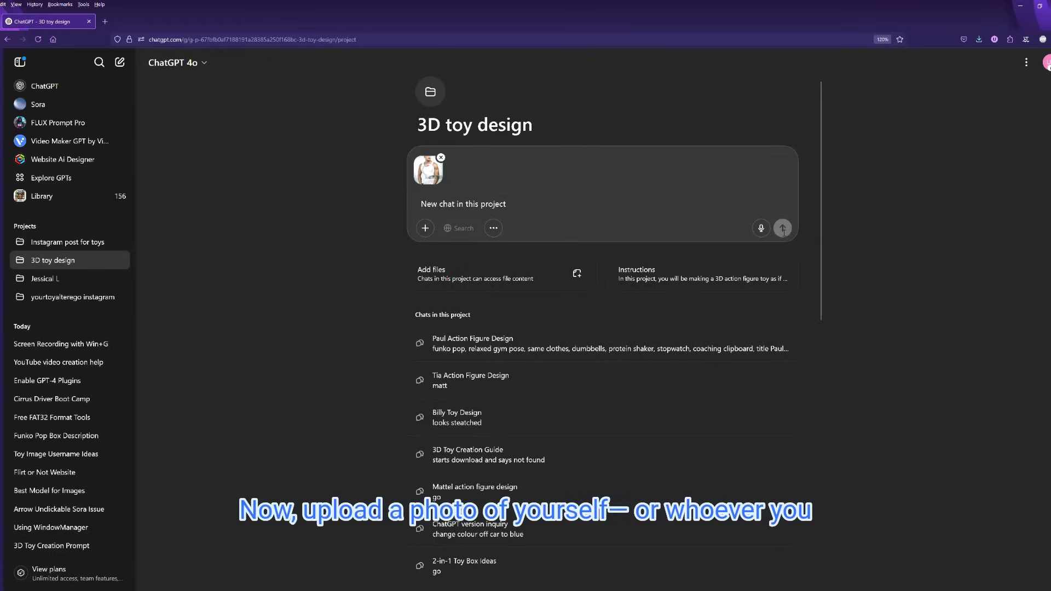
Step: Write the prompt for a cute big-headed Funko figure with hoverboard, floating helmet and glossy box
{"action": "left_click", "coordinate": [783, 228]}
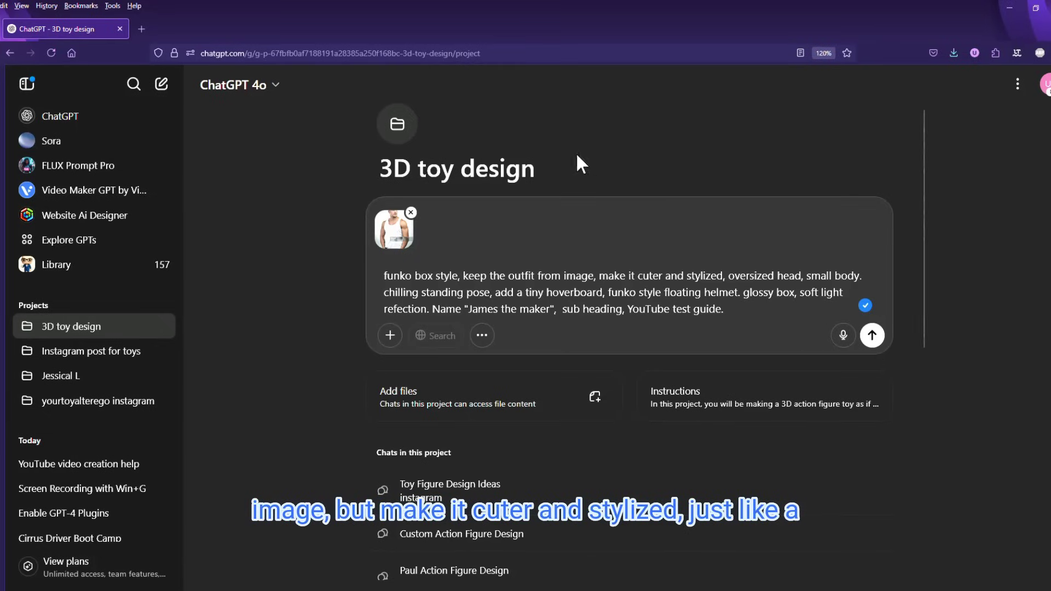
Step: Submit the Funko box prompt with the photo so image generation begins
{"action": "left_click", "coordinate": [872, 335]}
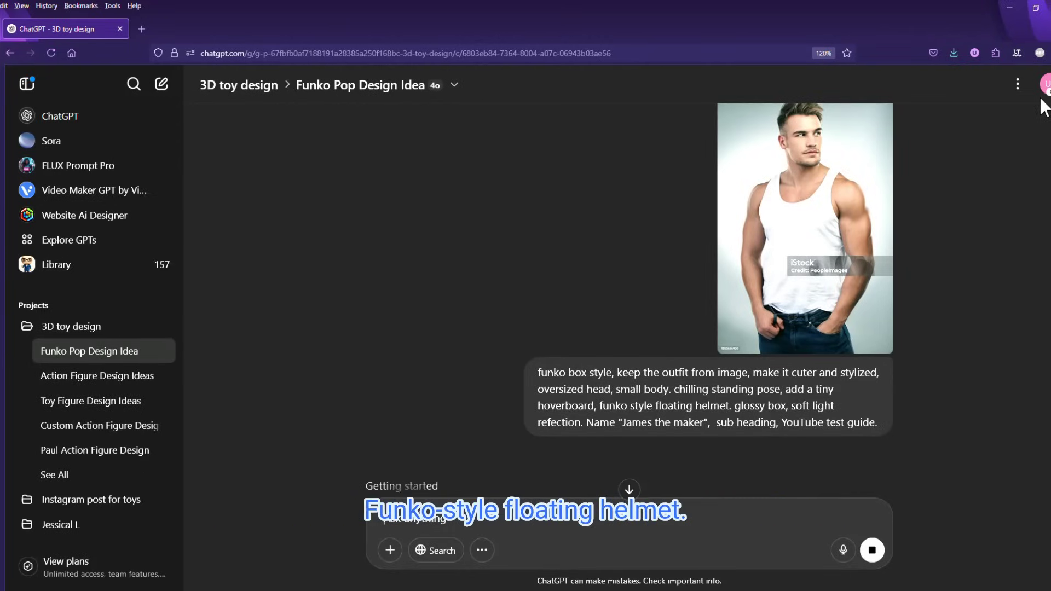
{"action": "scroll", "coordinate": [817, 235], "scroll_direction": "down", "scroll_amount": 5}
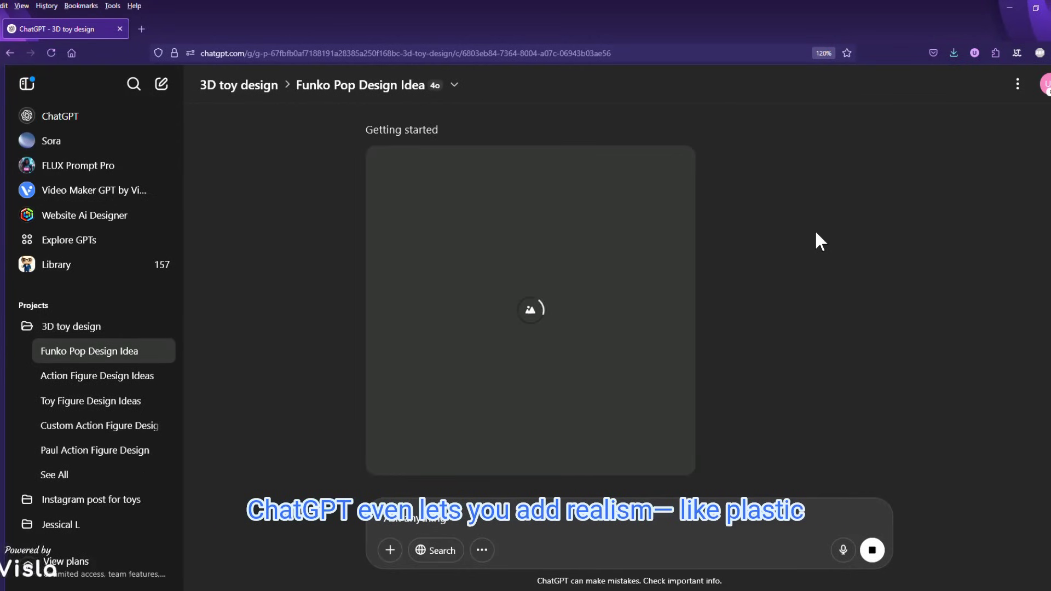